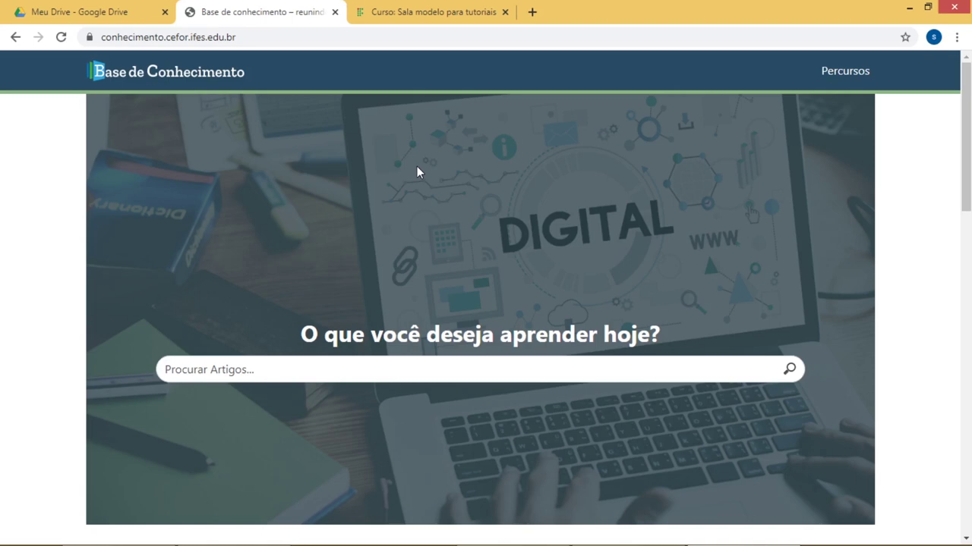
# Search the knowledge base for "visual" and open the article "Padrão Visual Campi Ifes para salas virtuais no Moodle".
pyautogui.click(377, 365)
pyautogui.write('visual')
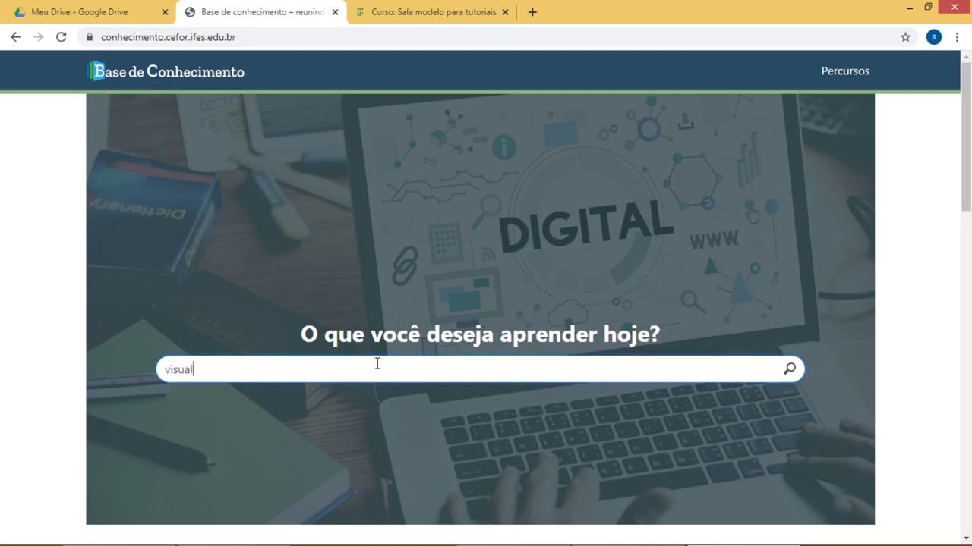
pyautogui.press('Return')
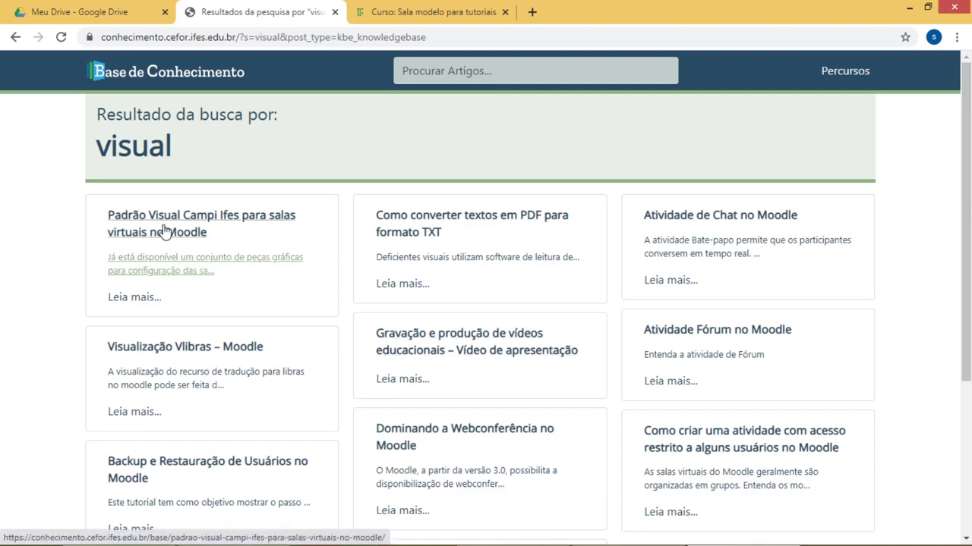
pyautogui.click(191, 239)
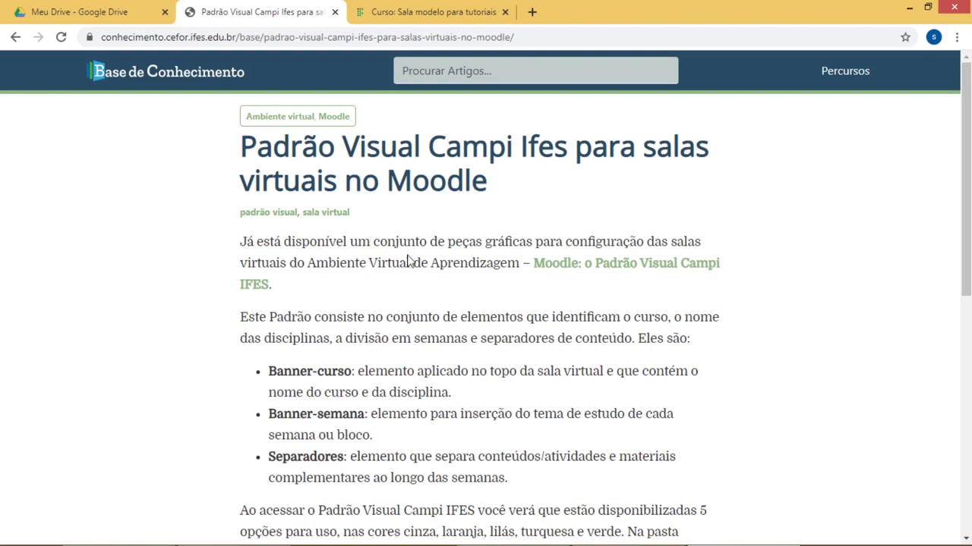
# Open the article's linked Padrão Visual Campi IFES folder in Google Drive and enter its VERSÃO LILÁS subfolder.
pyautogui.click(570, 268)
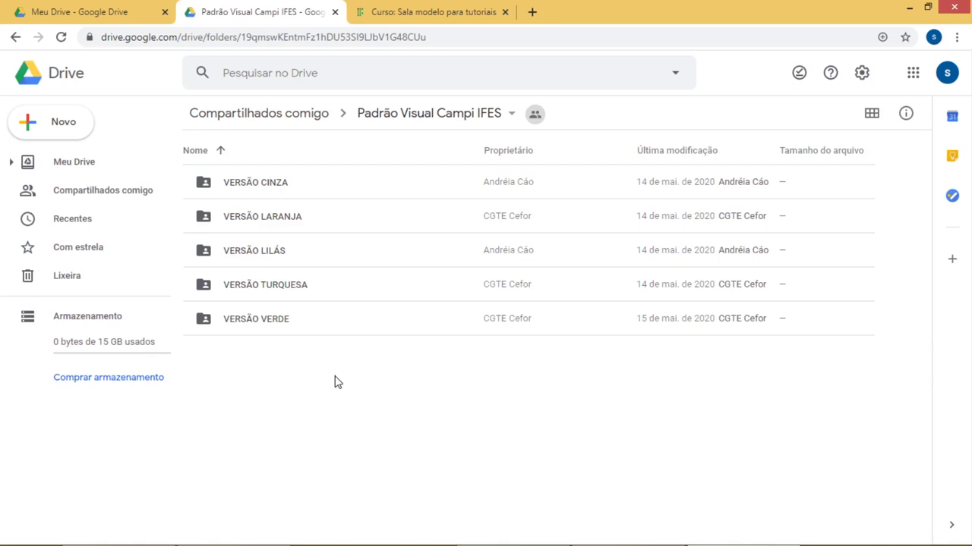
pyautogui.click(871, 115)
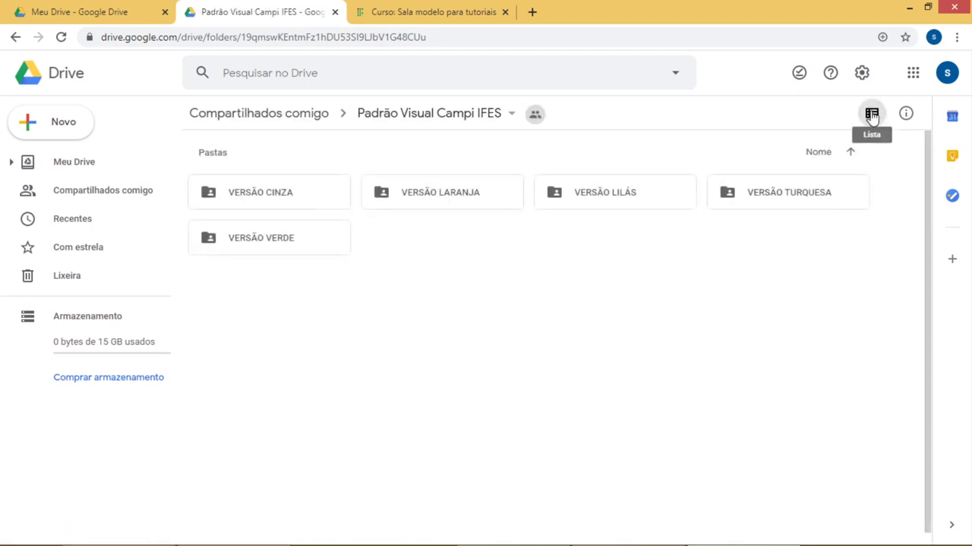
pyautogui.click(871, 115)
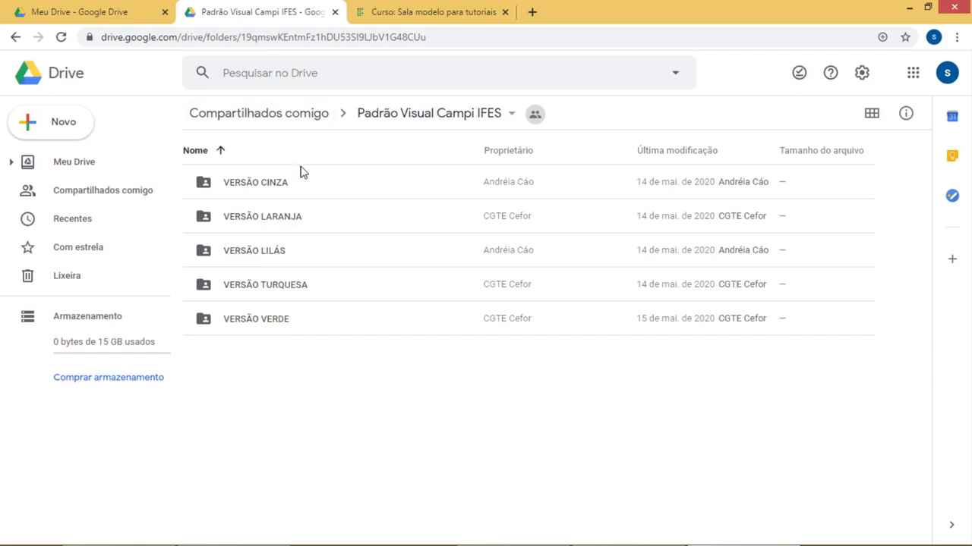
pyautogui.doubleClick(261, 251)
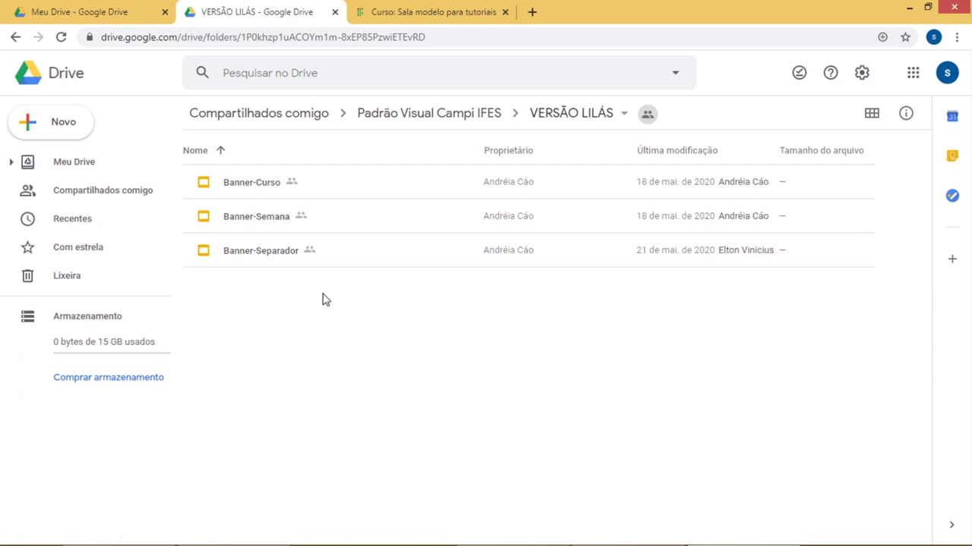
# Make copies of the Banner-Curso, Banner-Semana and Banner-Separador presentations from the VERSÃO LILÁS folder.
pyautogui.moveTo(324, 295); pyautogui.dragTo(263, 188)
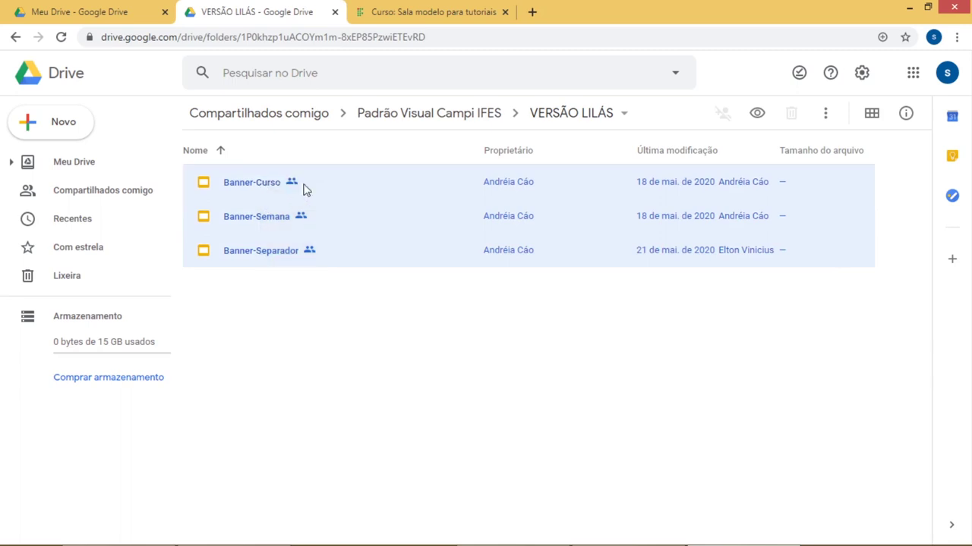
pyautogui.rightClick(371, 186)
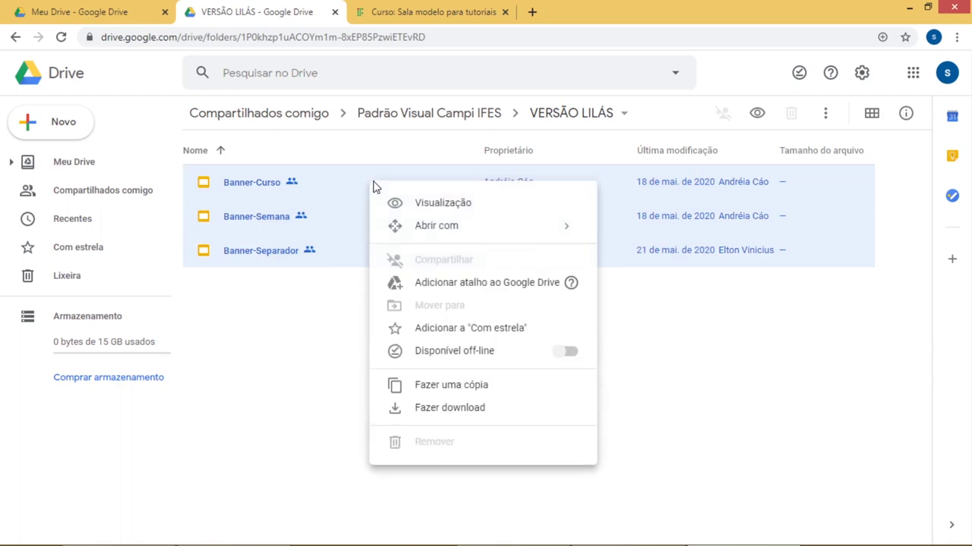
pyautogui.click(450, 386)
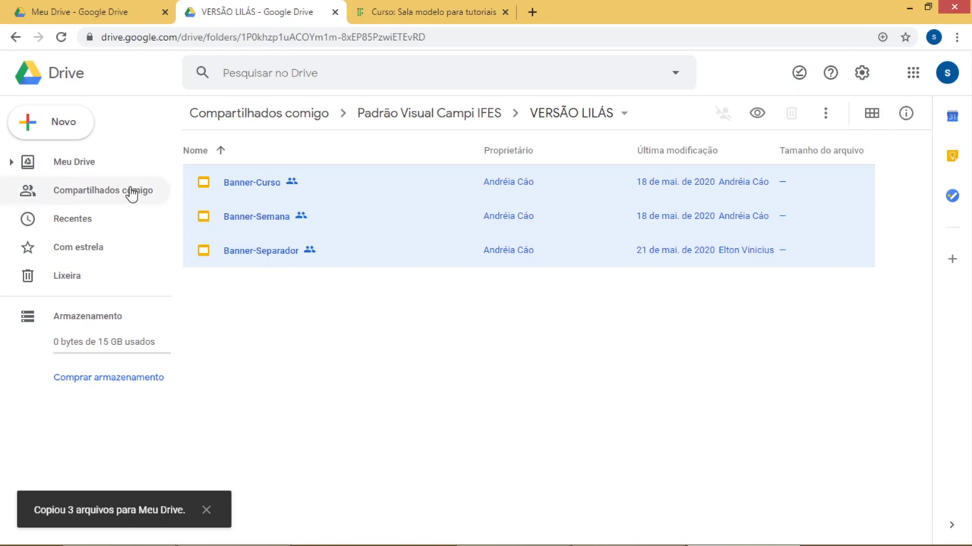
# Create a new folder named "Lilas - Redes de computadores" in Meu Drive.
pyautogui.click(80, 168)
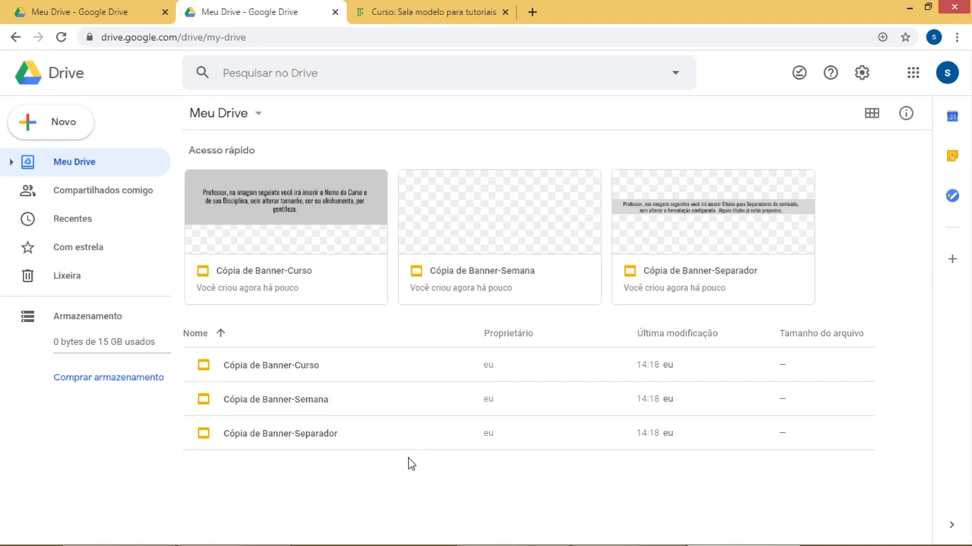
pyautogui.click(68, 129)
pyautogui.click(70, 137)
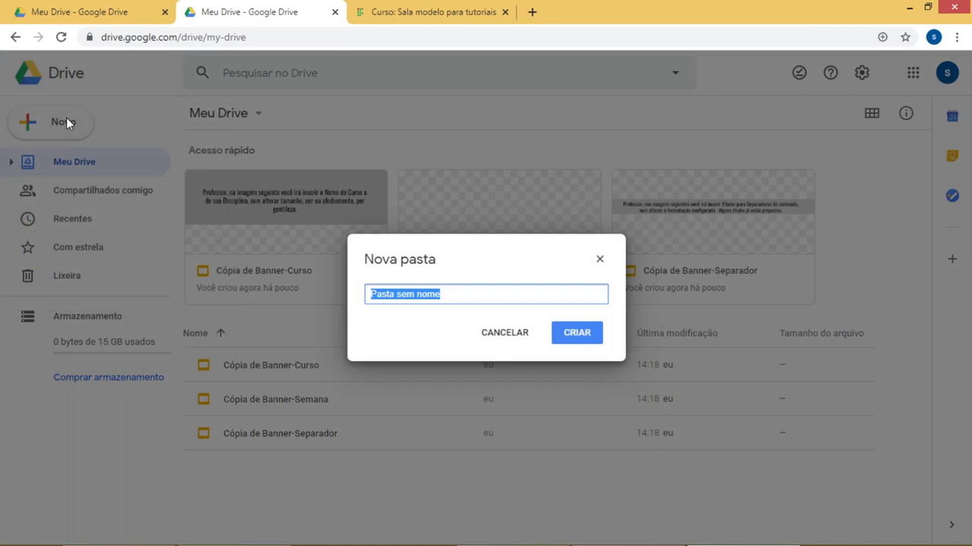
pyautogui.write('Lilas')
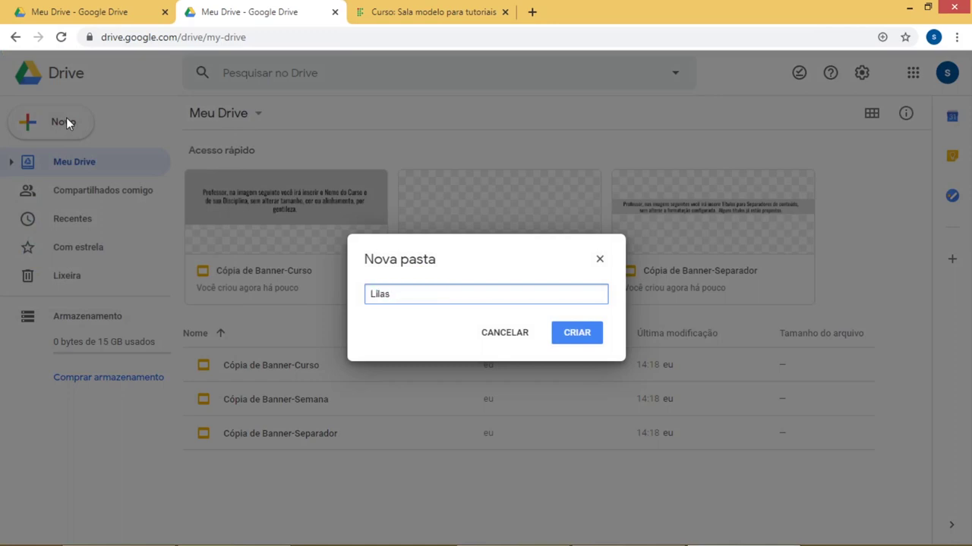
pyautogui.write(' - Redes de com')
pyautogui.write('odores')
pyautogui.press('BackSpace')
pyautogui.press('BackSpace')
pyautogui.press('BackSpace')
pyautogui.press('BackSpace')
pyautogui.write('ores')
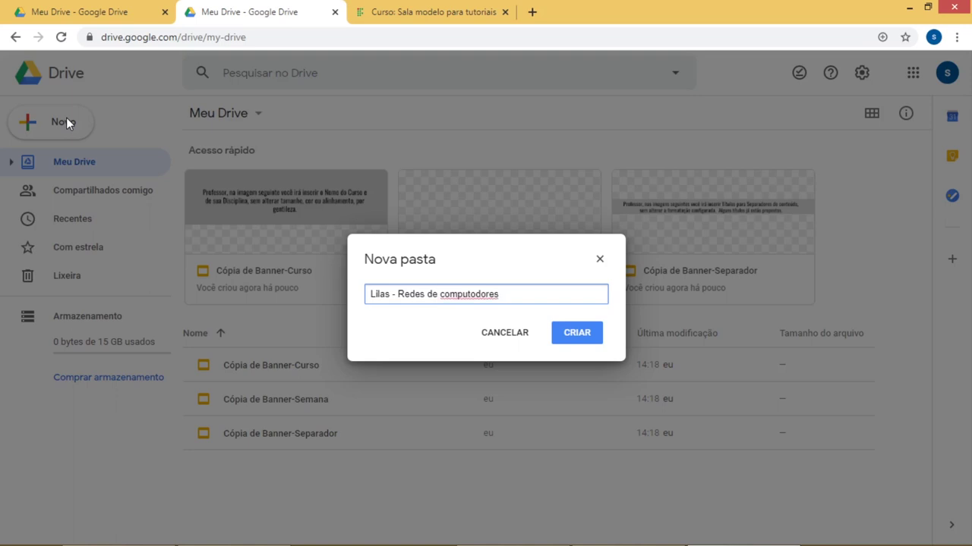
pyautogui.press('Left')
pyautogui.press('Left')
pyautogui.press('Left')
pyautogui.press('BackSpace')
pyautogui.write('a')
pyautogui.click(580, 334)
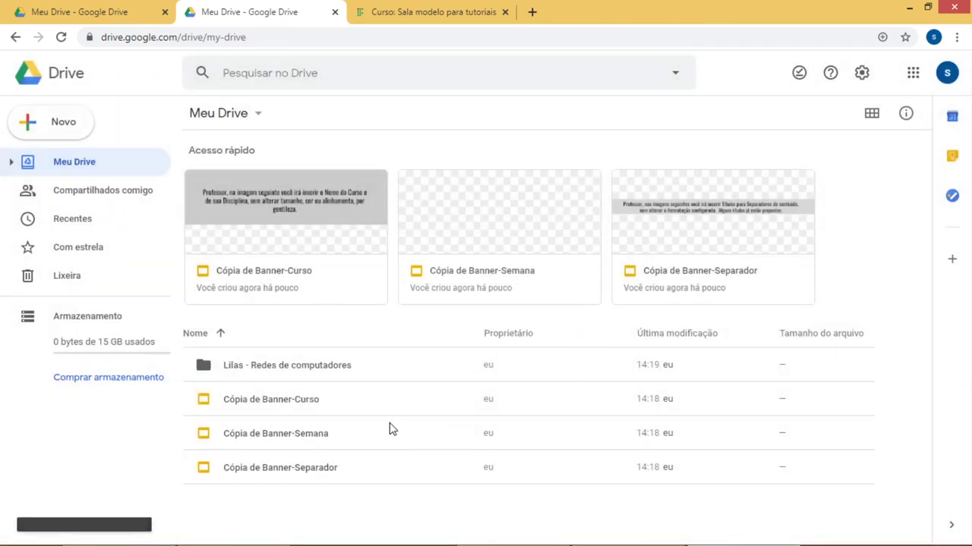
# Move the copied Banner-Curso, Banner-Semana and Banner-Separador files into the "Lilas - Redes de computadores" folder.
pyautogui.click(309, 407)
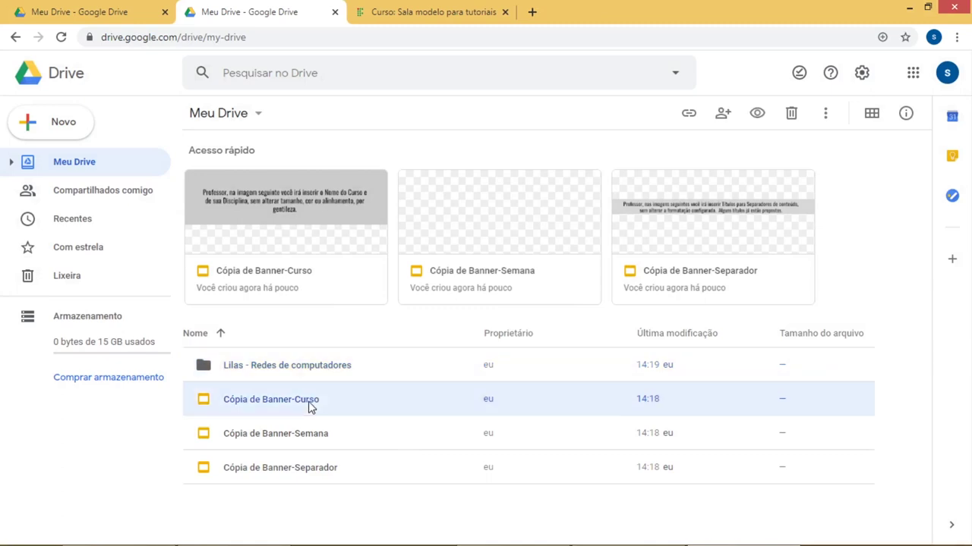
pyautogui.keyDown('shift'); pyautogui.click(322, 465); pyautogui.keyUp('shift')
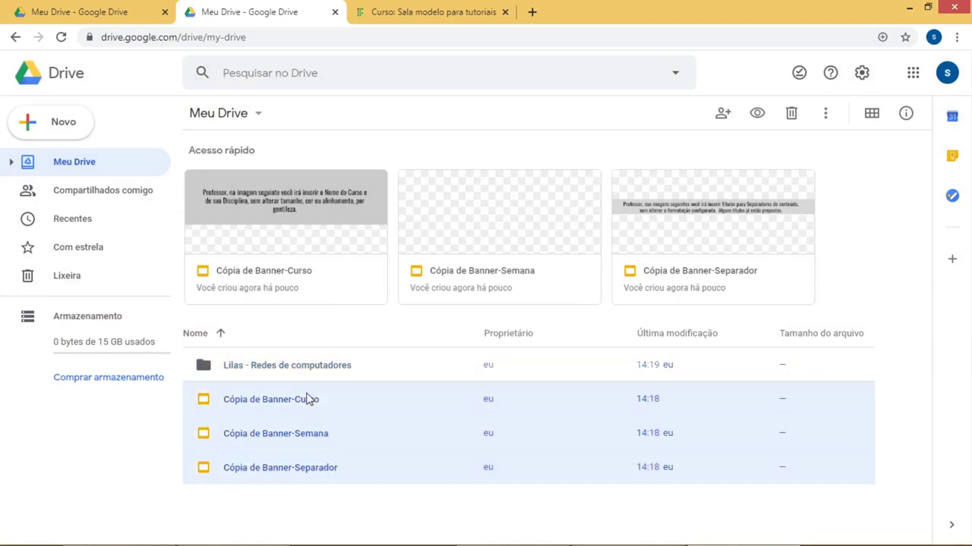
pyautogui.moveTo(308, 400); pyautogui.dragTo(300, 368)
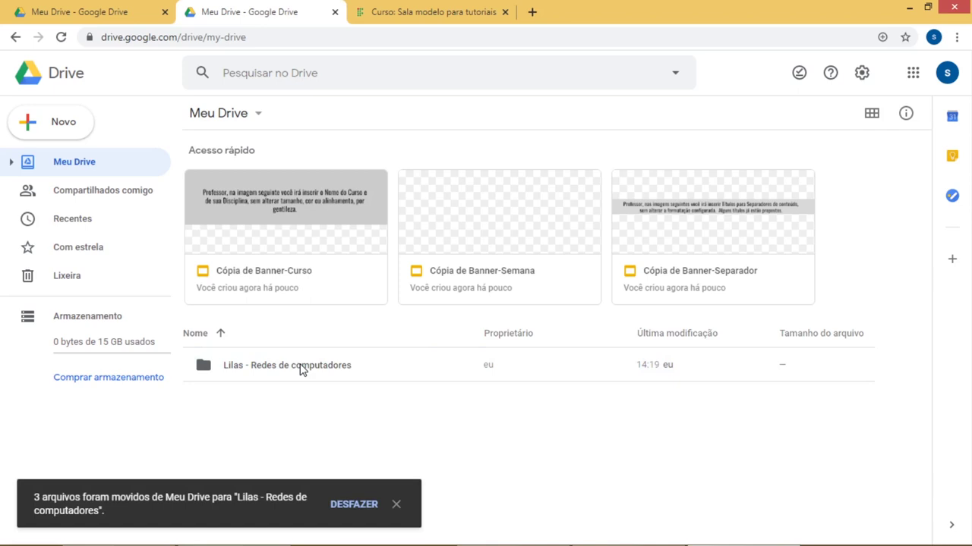
# Open the "Cópia de Banner-Curso" presentation from the "Lilas - Redes de computadores" folder for editing.
pyautogui.doubleClick(300, 367)
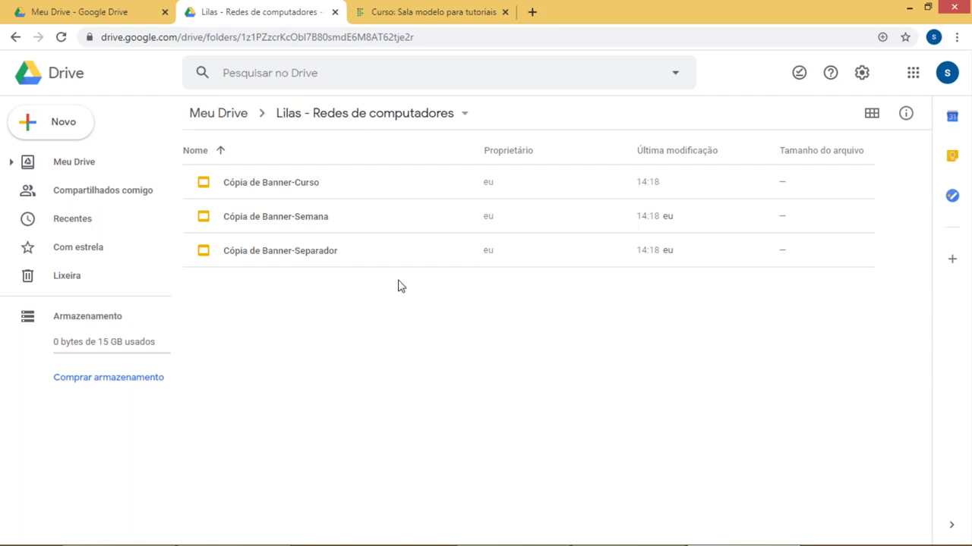
pyautogui.click(296, 182)
pyautogui.doubleClick(296, 183)
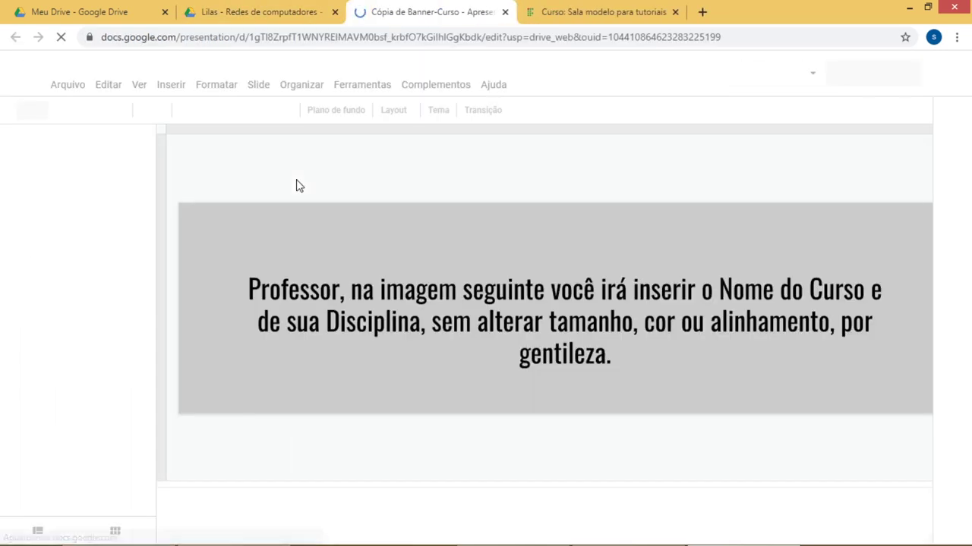